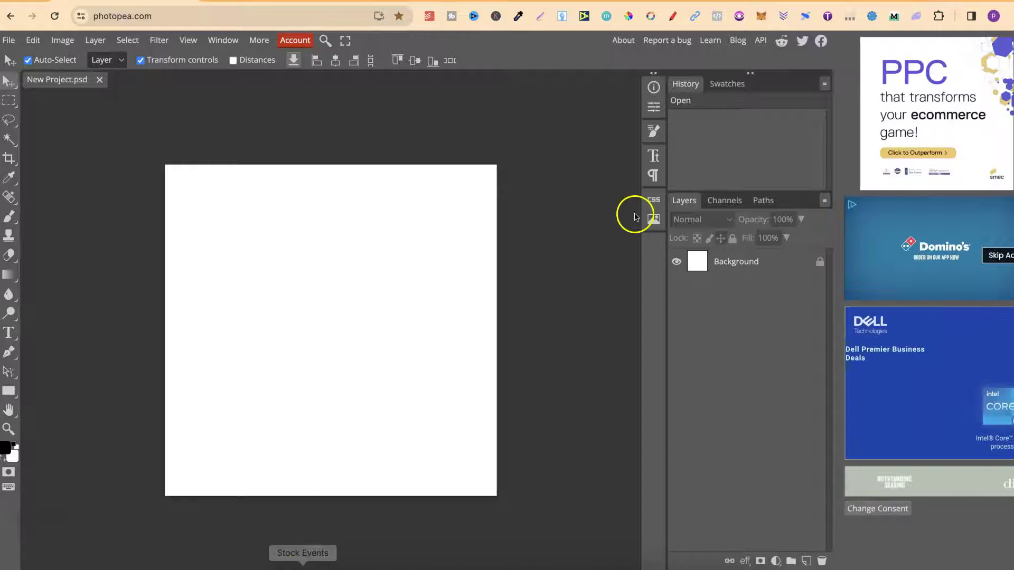
Place fluffy dog.jpg from Downloads onto the canvas above the Background layer as a smart object.
{"action": "left_click", "coordinate": [729, 264]}
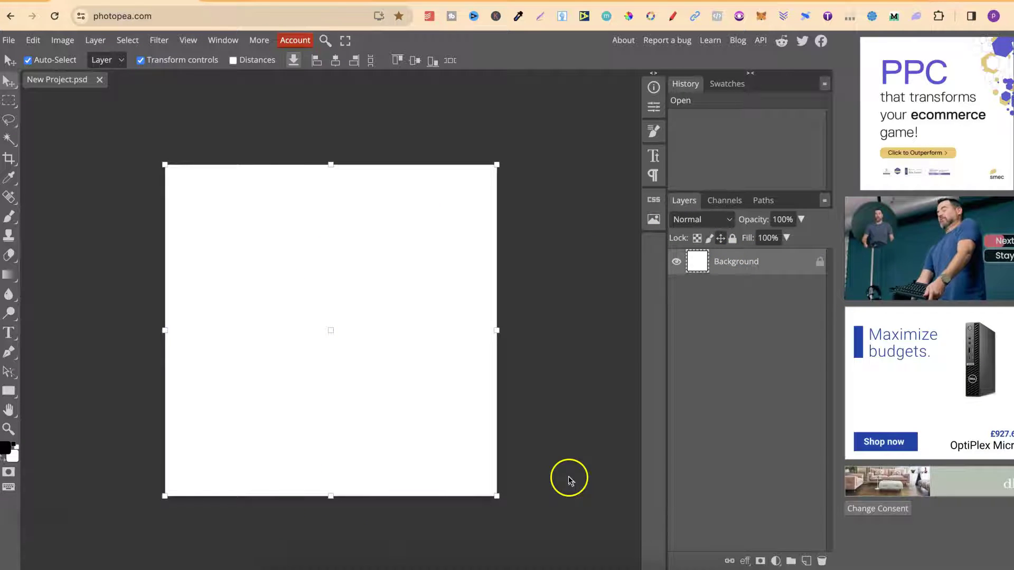
{"action": "left_click", "coordinate": [276, 567]}
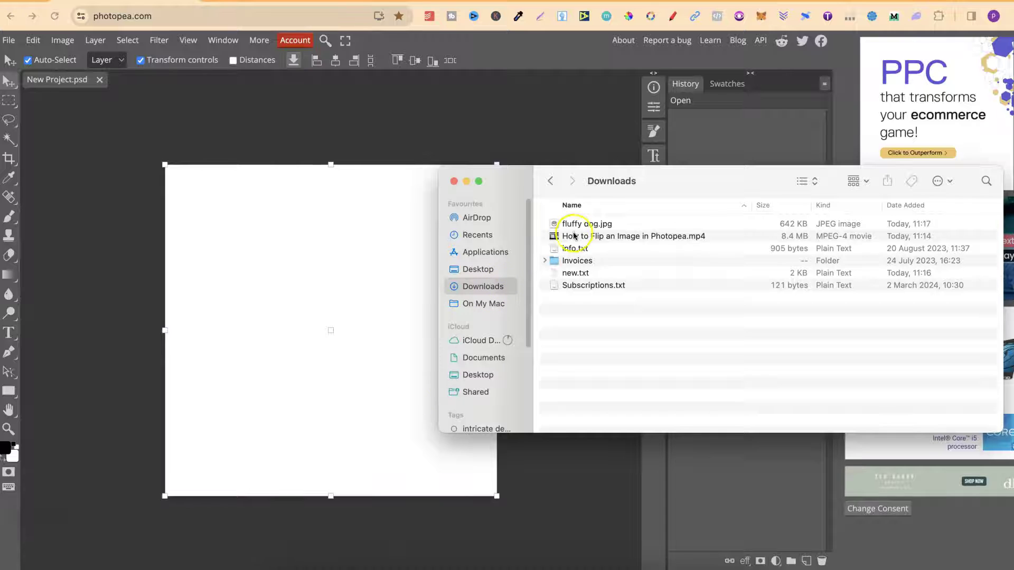
{"action": "left_click_drag", "start_coordinate": [583, 224], "coordinate": [467, 244]}
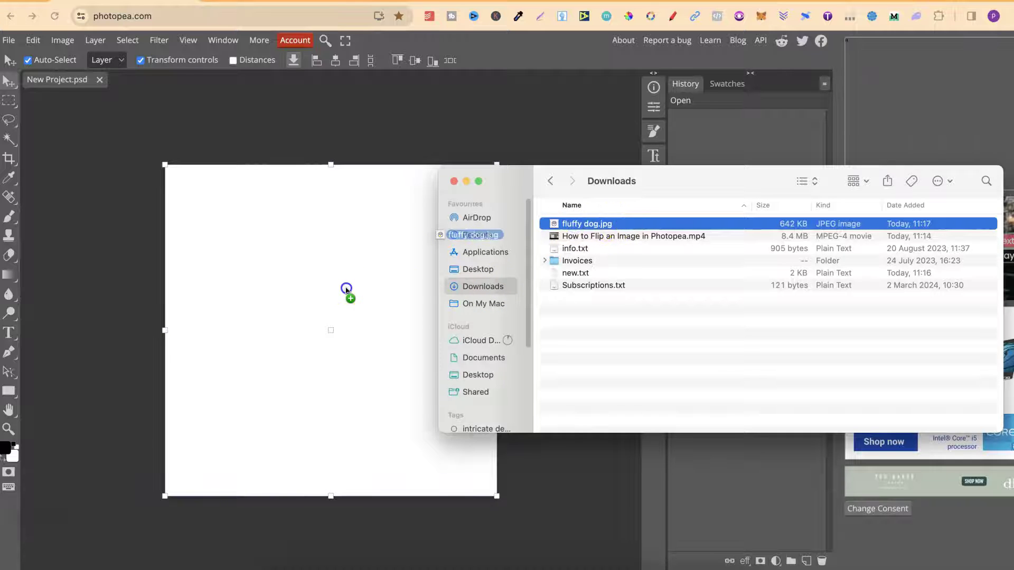
{"action": "left_click_drag", "start_coordinate": [346, 289], "coordinate": [347, 291]}
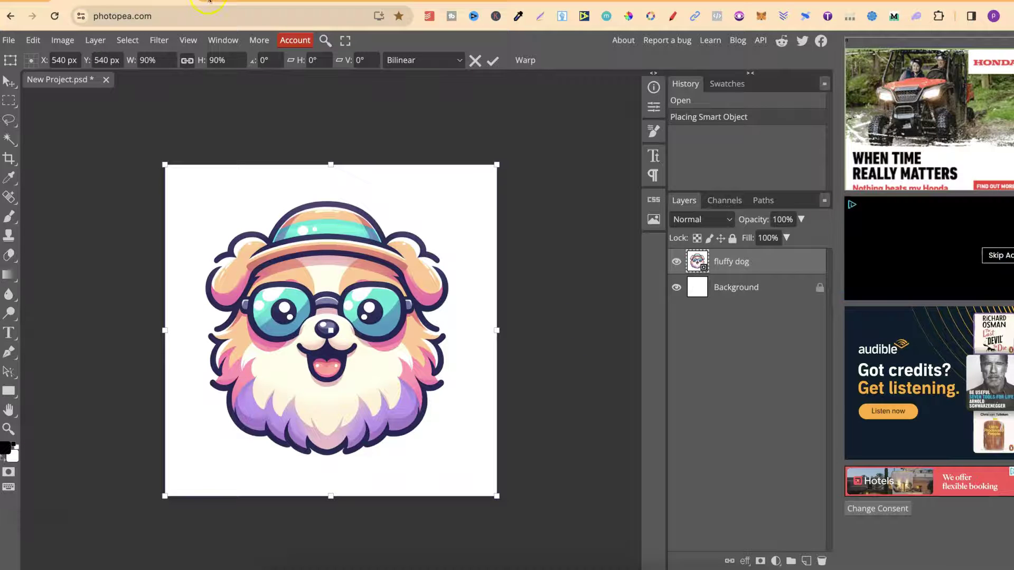
Reload Photopea to close the dog project and return to the start screen.
{"action": "key", "text": "ctrl+r"}
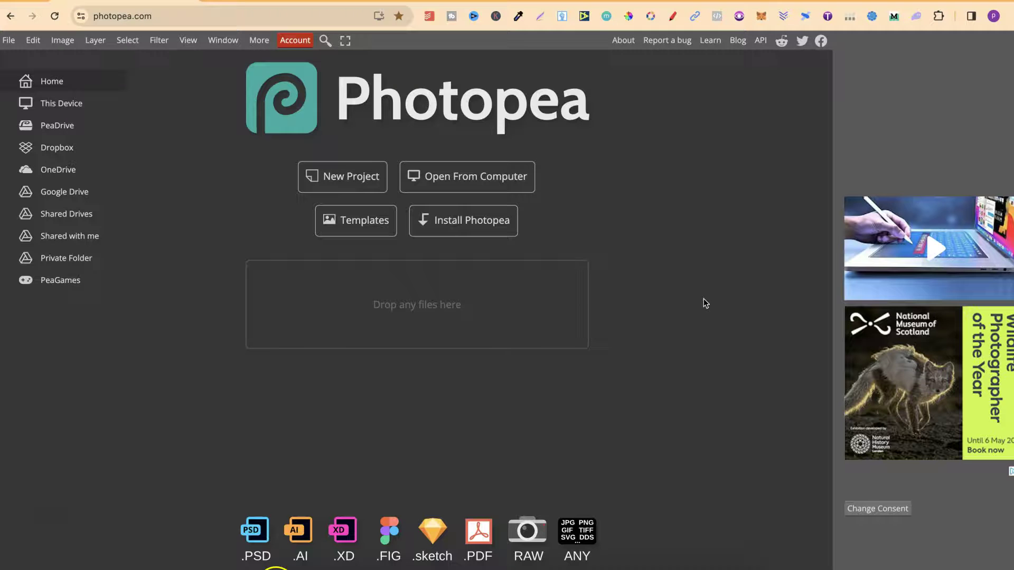
Drop fluffy dog.jpg onto the start screen's file area to open it as a document.
{"action": "left_click_drag", "start_coordinate": [586, 223], "coordinate": [389, 300]}
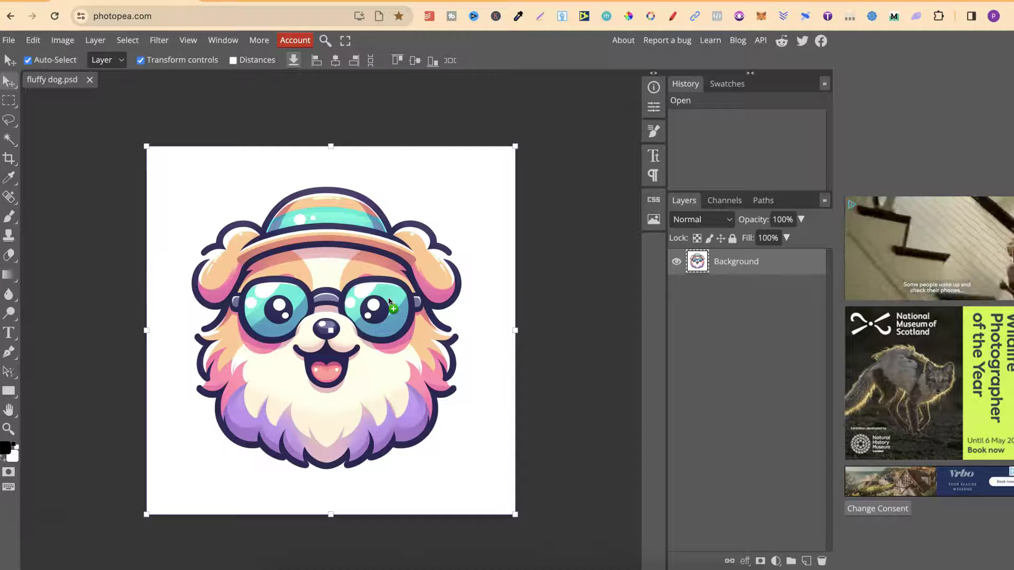